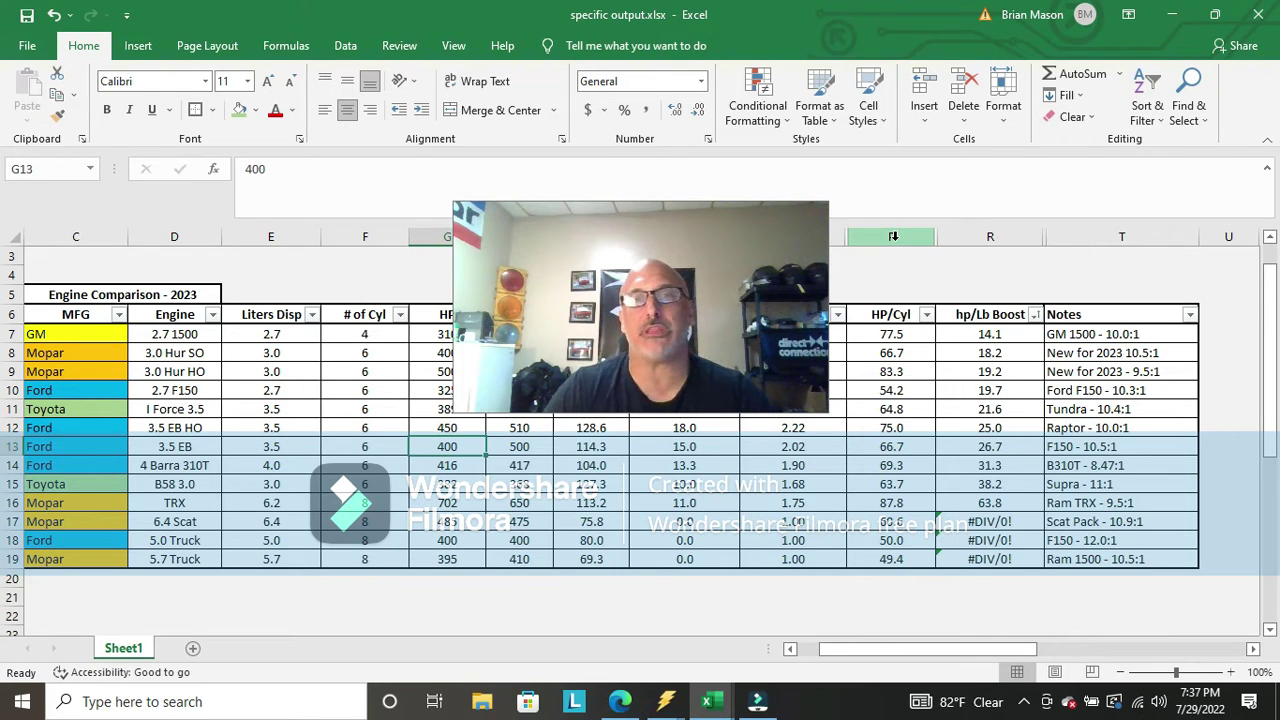
# Review the 2.7 F150 entry, its 16.5 boost, the hp/lb Boost formulas and the 3.5 EB row
pyautogui.moveTo(656, 223); pyautogui.dragTo(1075, 38)
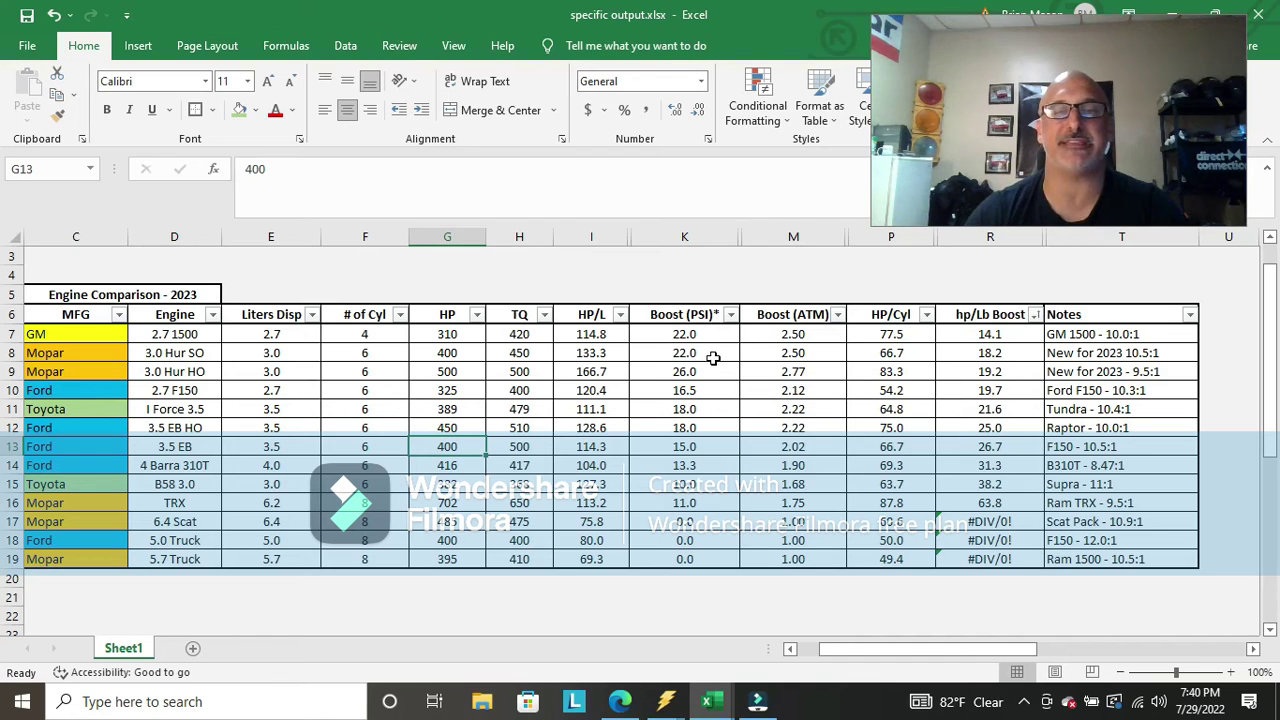
pyautogui.click(178, 390)
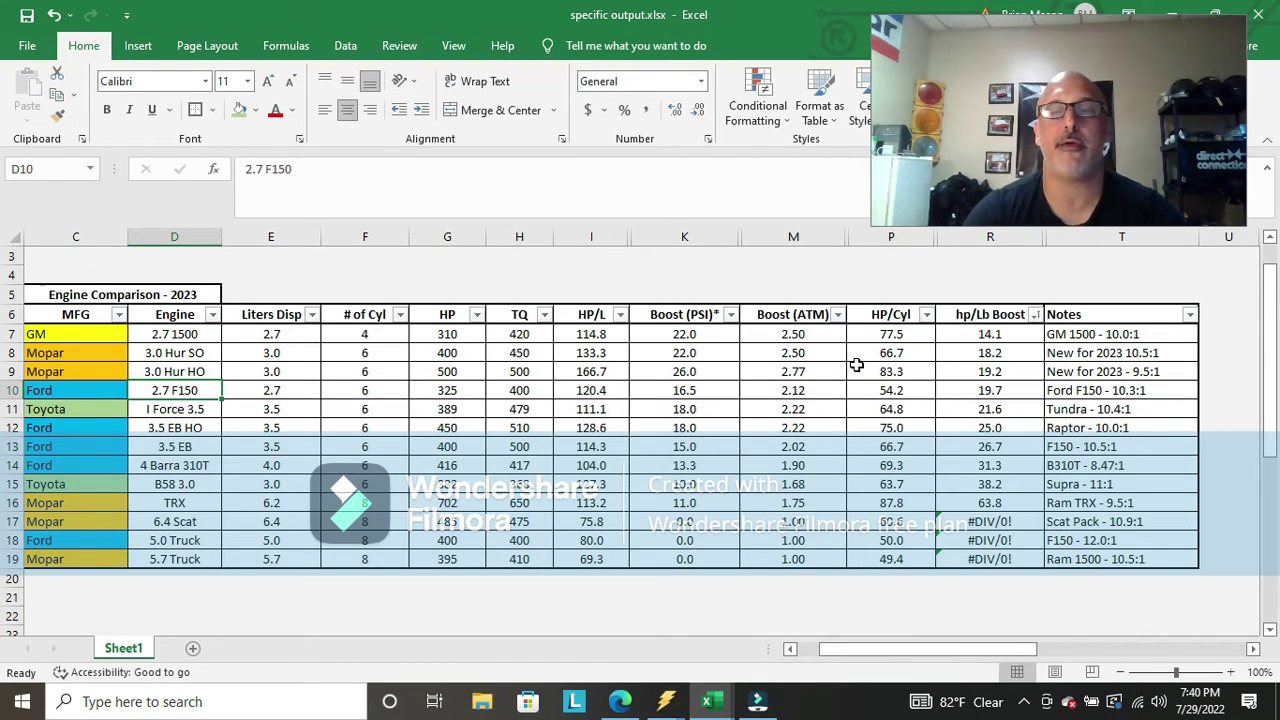
pyautogui.click(711, 394)
pyautogui.click(1030, 391)
pyautogui.click(1015, 333)
pyautogui.moveTo(174, 447); pyautogui.dragTo(1080, 446)
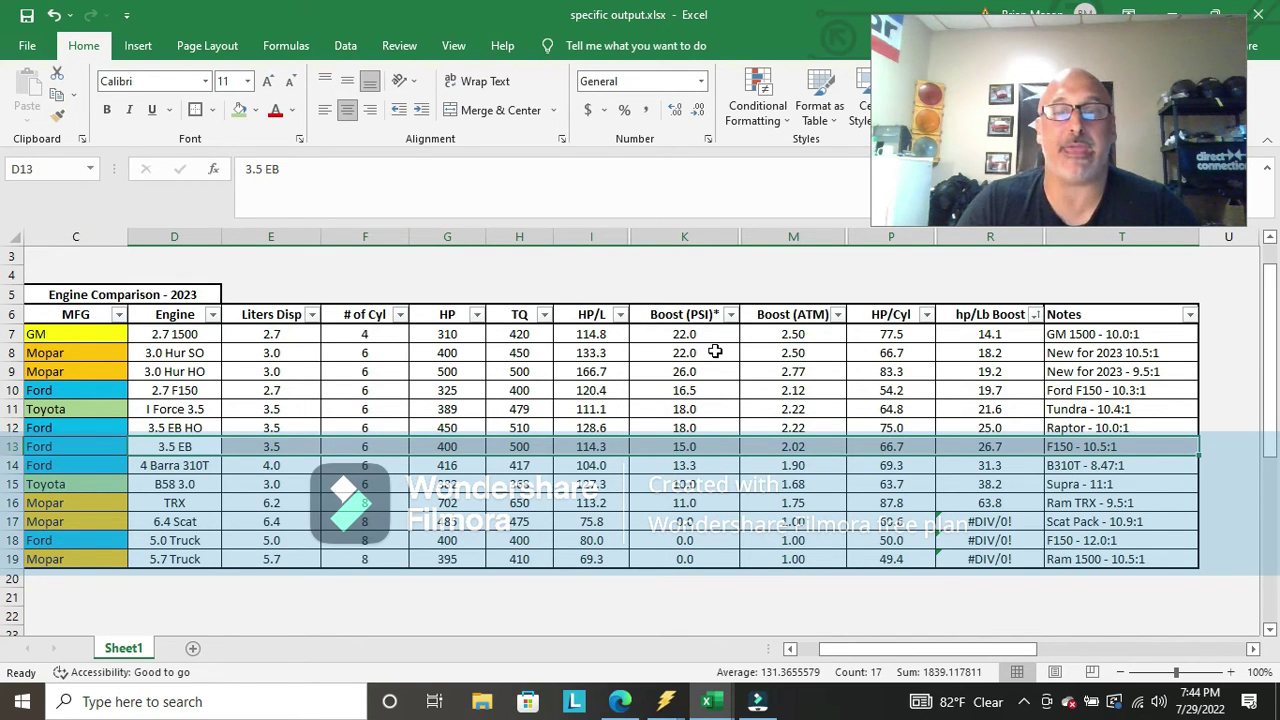
# Point out the 3.0 Hur SO 450 torque, the B58 engine and the 11:1, 10.3:1, 10.5:1 notes
pyautogui.click(541, 353)
pyautogui.click(190, 490)
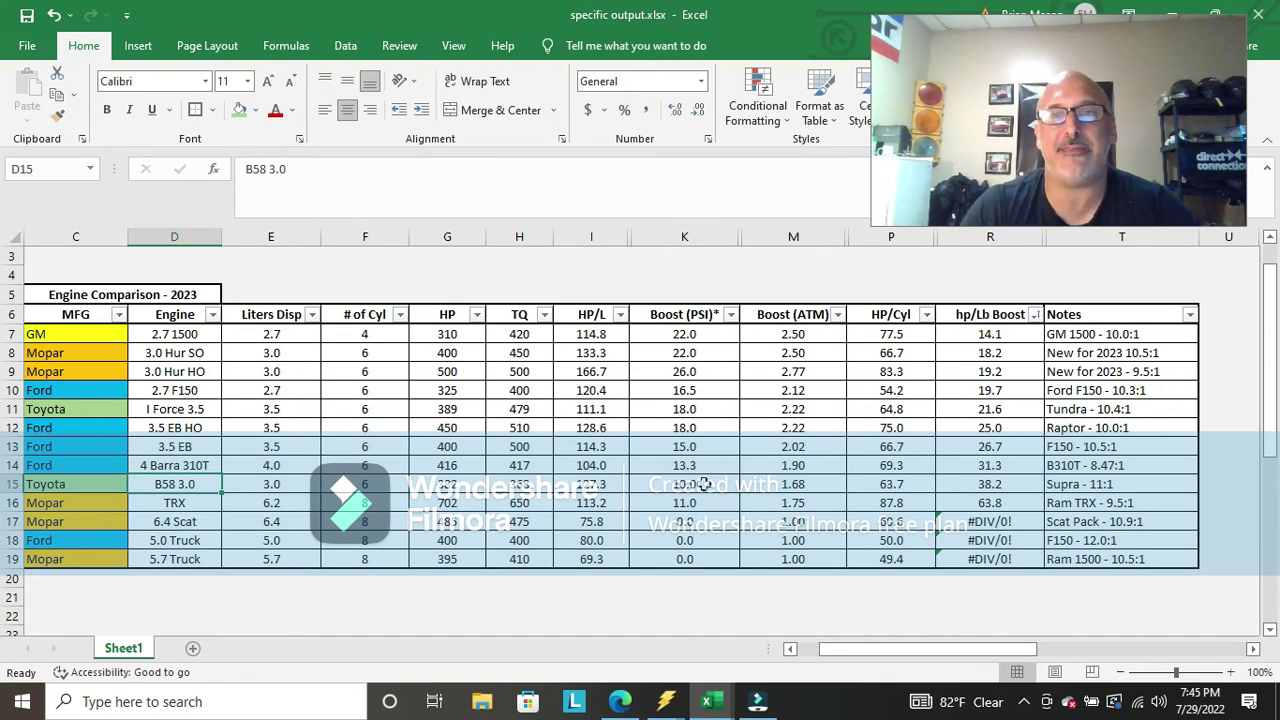
pyautogui.click(1098, 486)
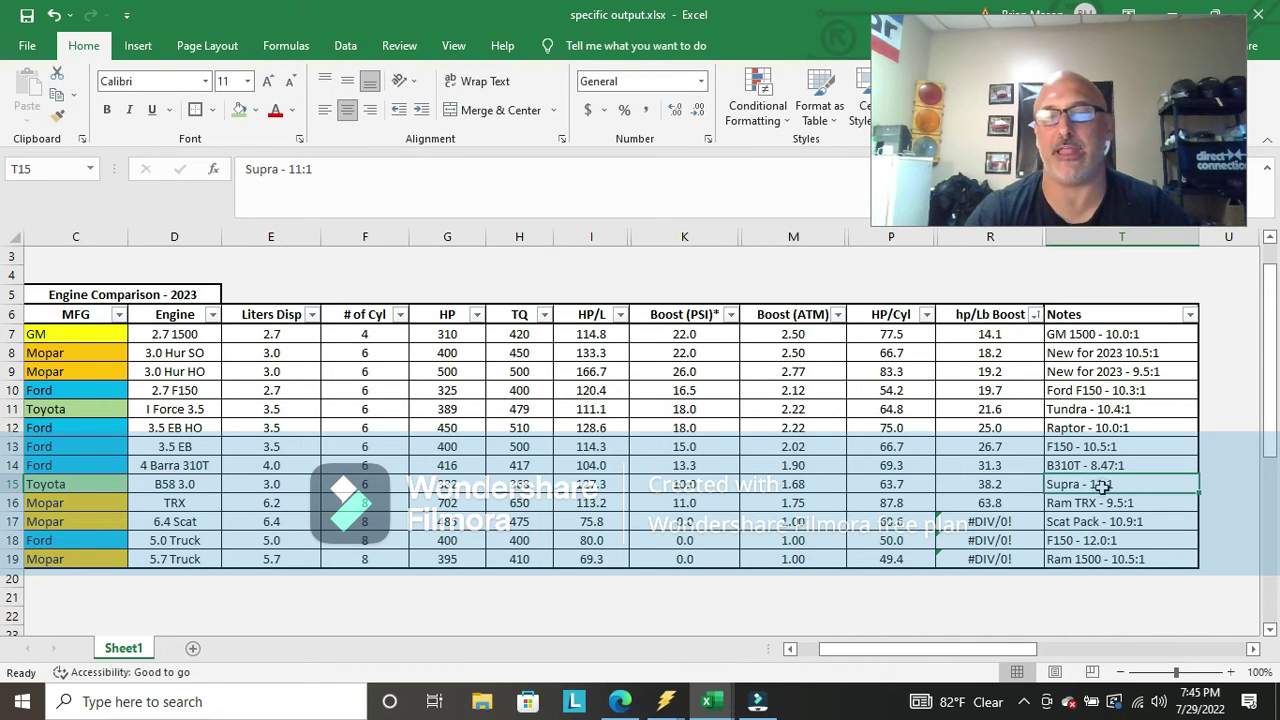
pyautogui.click(1153, 391)
pyautogui.click(1156, 350)
pyautogui.click(968, 592)
# Compare torque figures: 6.4 Scat 475, 3.0 Hur HO 500, 2.7 F150 400, I Force 479
pyautogui.click(300, 521)
pyautogui.click(518, 520)
pyautogui.click(519, 371)
pyautogui.click(530, 391)
pyautogui.click(519, 409)
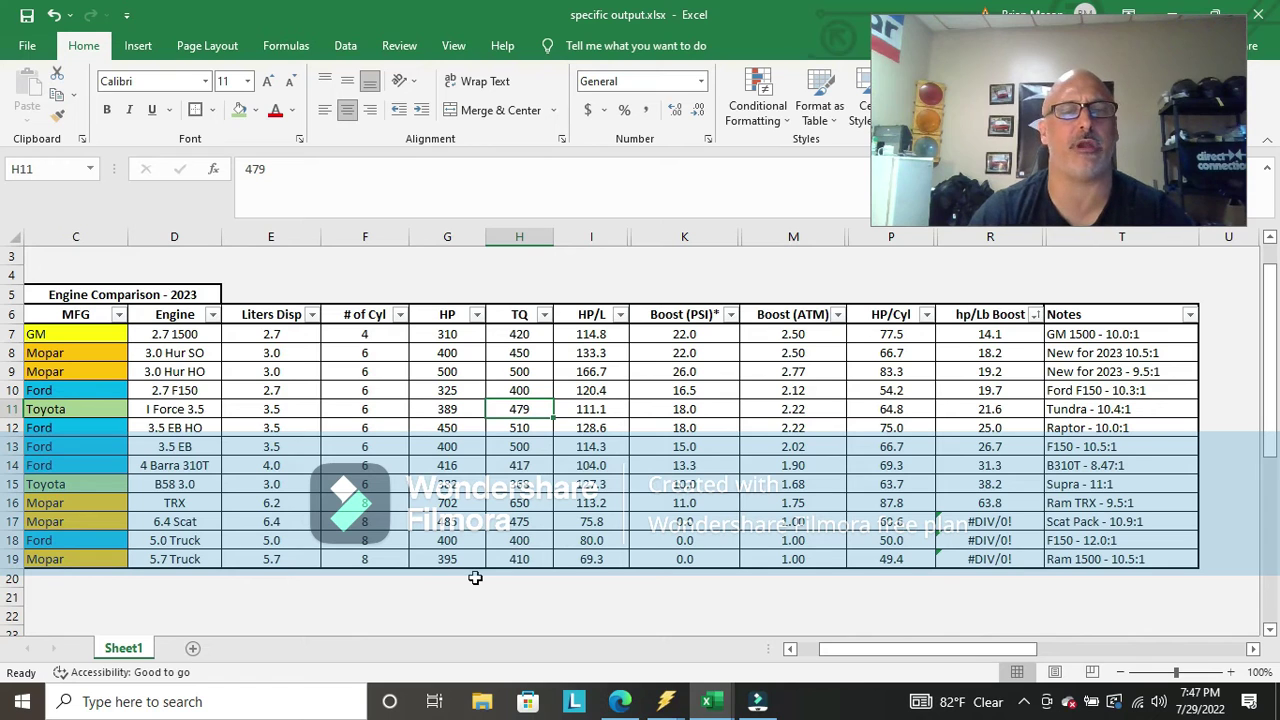
# Examine the TRX row: 702 horsepower, 11 boost and its hp/lb boost formula
pyautogui.click(457, 522)
pyautogui.click(457, 503)
pyautogui.click(204, 503)
pyautogui.click(455, 505)
pyautogui.click(702, 500)
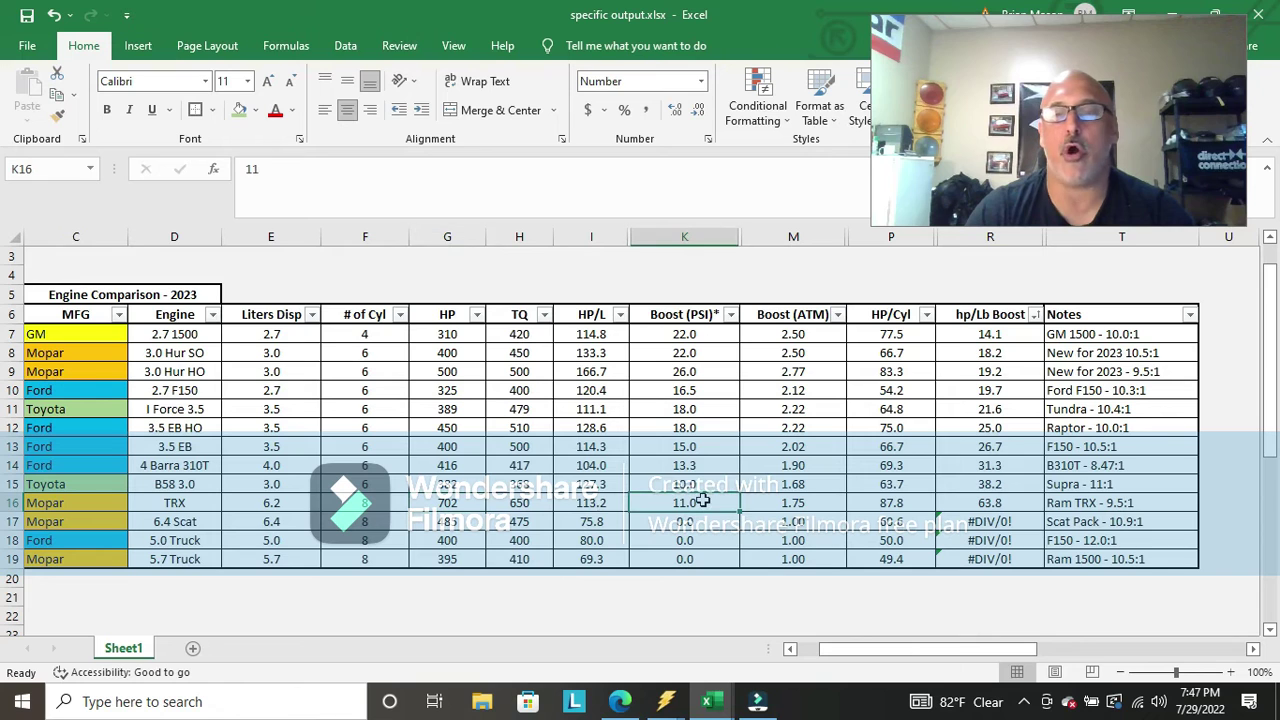
pyautogui.click(1017, 500)
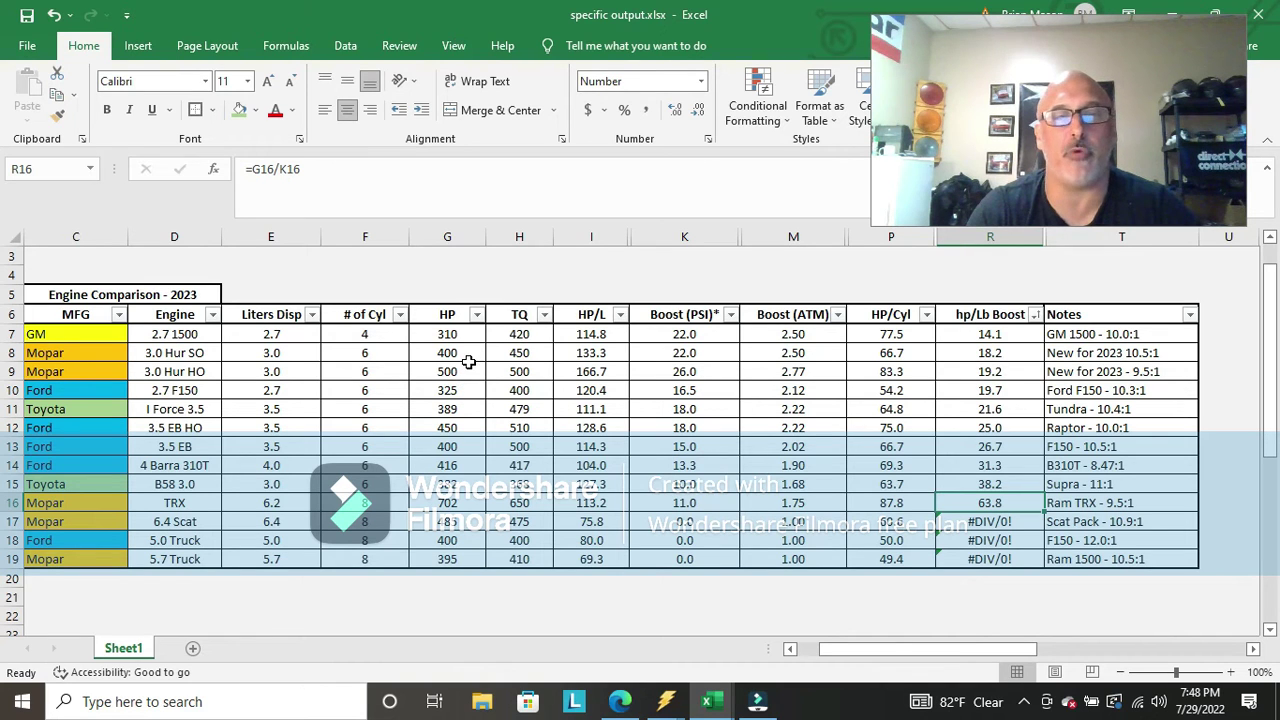
# Check the 3.0 Hur horsepower and boost, TRX 6.2 L and 650 torque, then highlight the 4 Barra 310T row
pyautogui.click(465, 372)
pyautogui.click(469, 353)
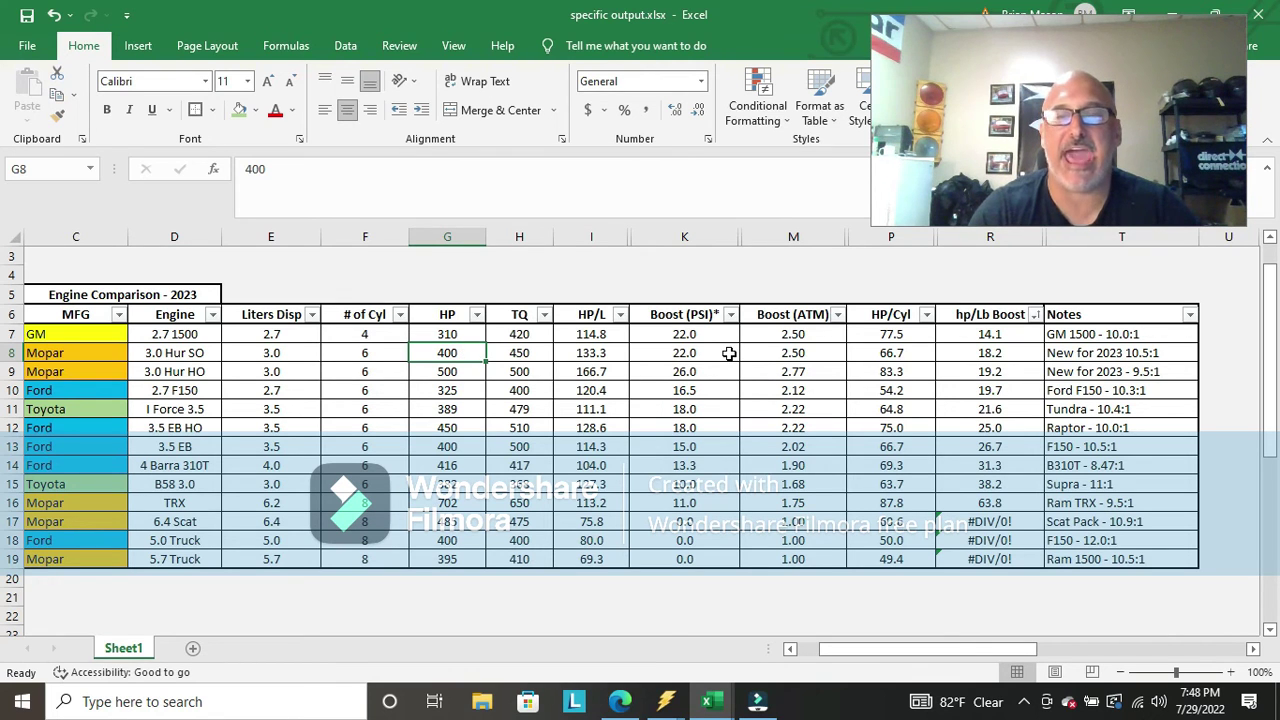
pyautogui.click(729, 354)
pyautogui.click(284, 502)
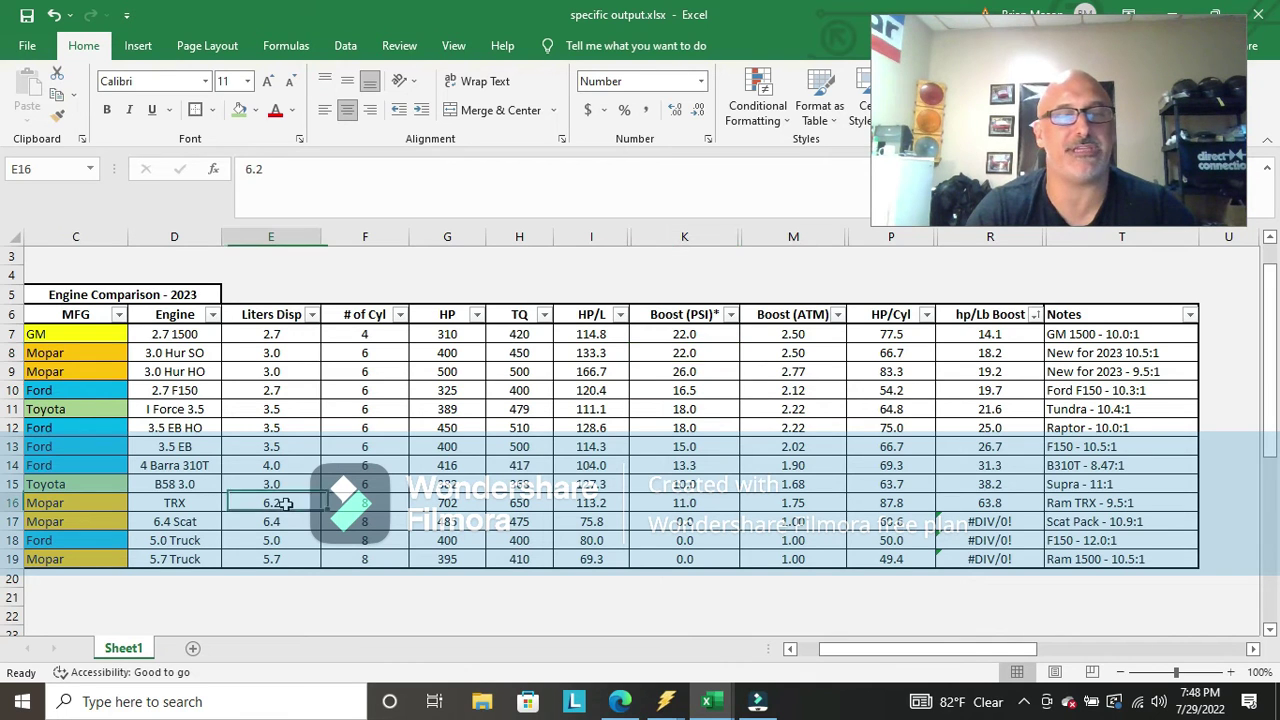
pyautogui.moveTo(447, 502); pyautogui.dragTo(519, 502)
pyautogui.click(522, 503)
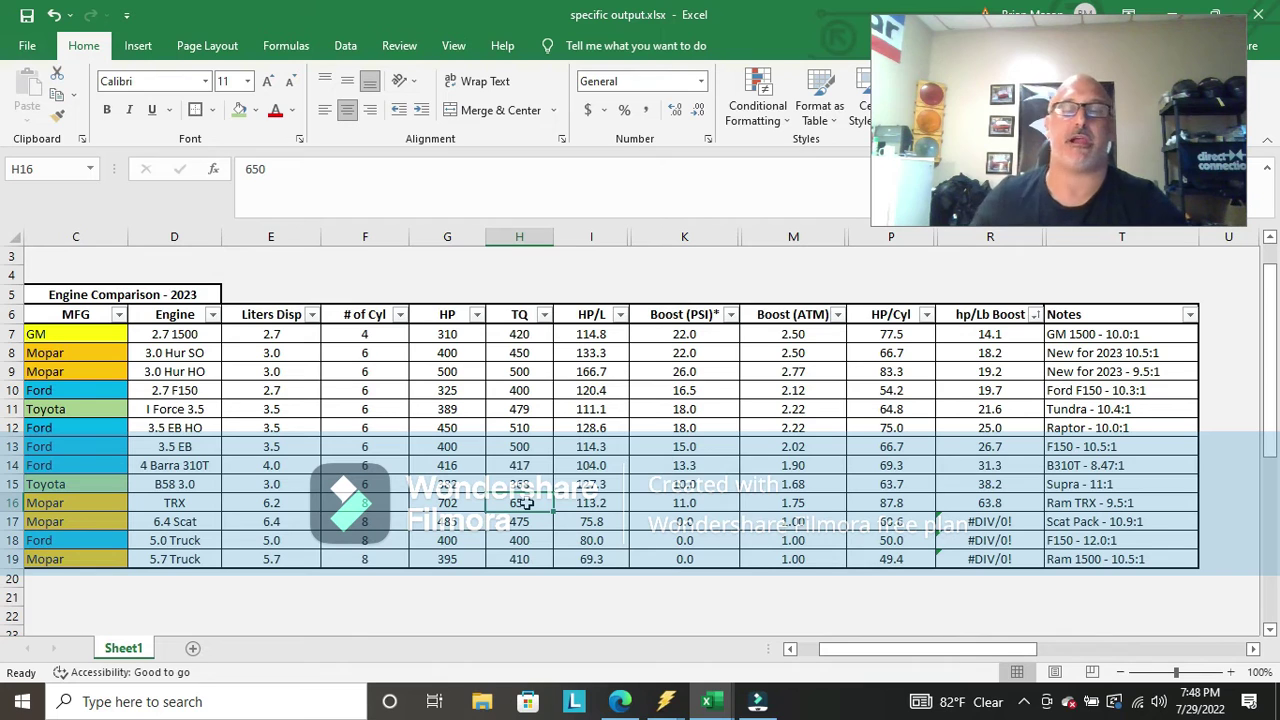
pyautogui.click(1027, 353)
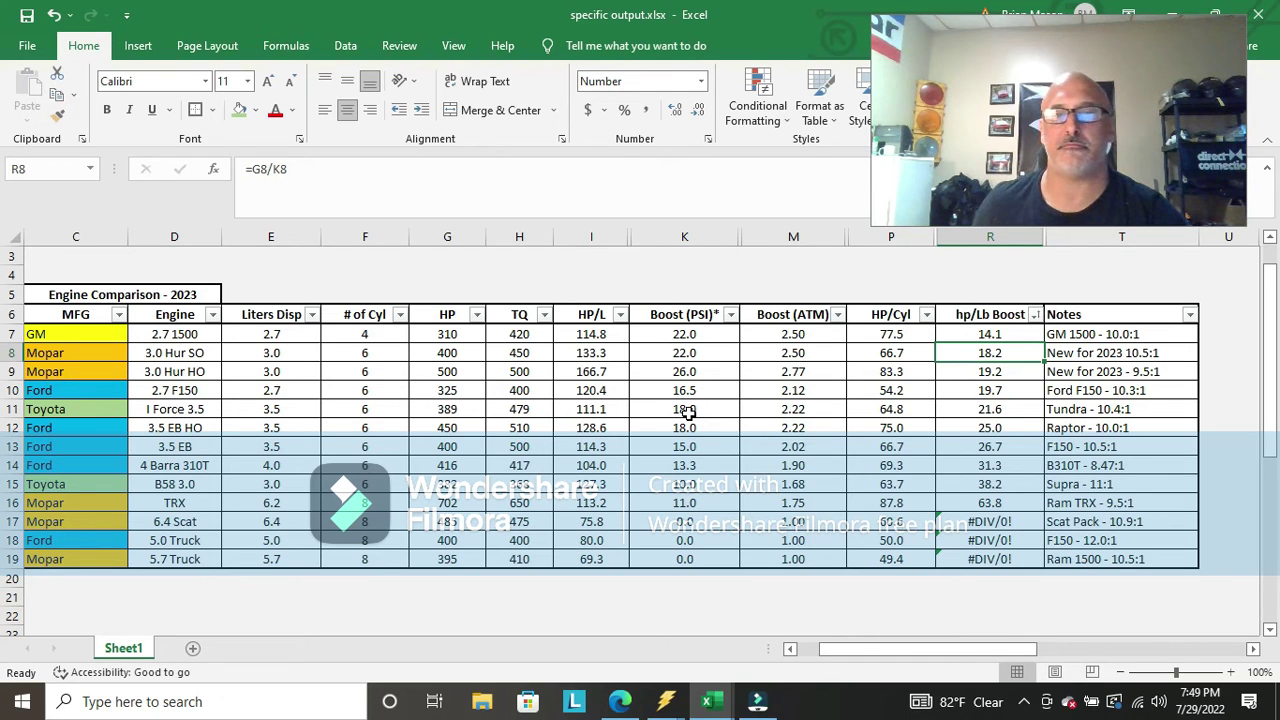
pyautogui.moveTo(181, 467); pyautogui.dragTo(639, 463)
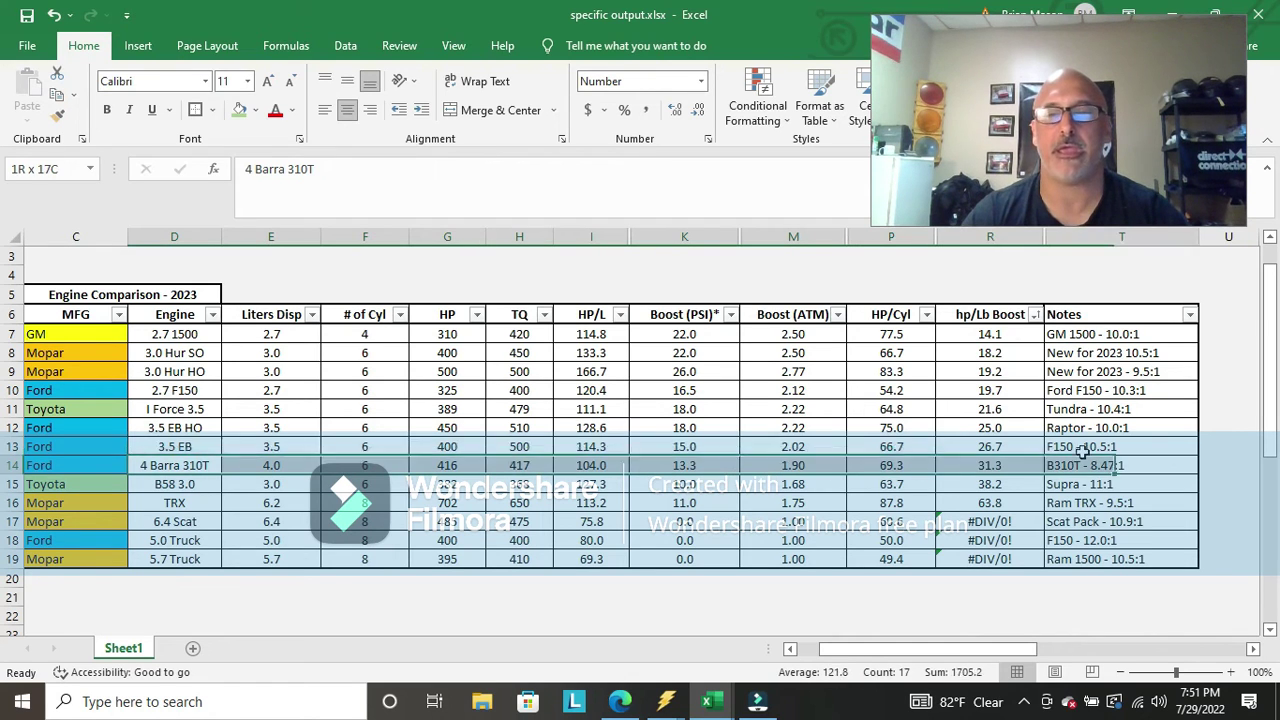
pyautogui.moveTo(639, 463); pyautogui.dragTo(1120, 465)
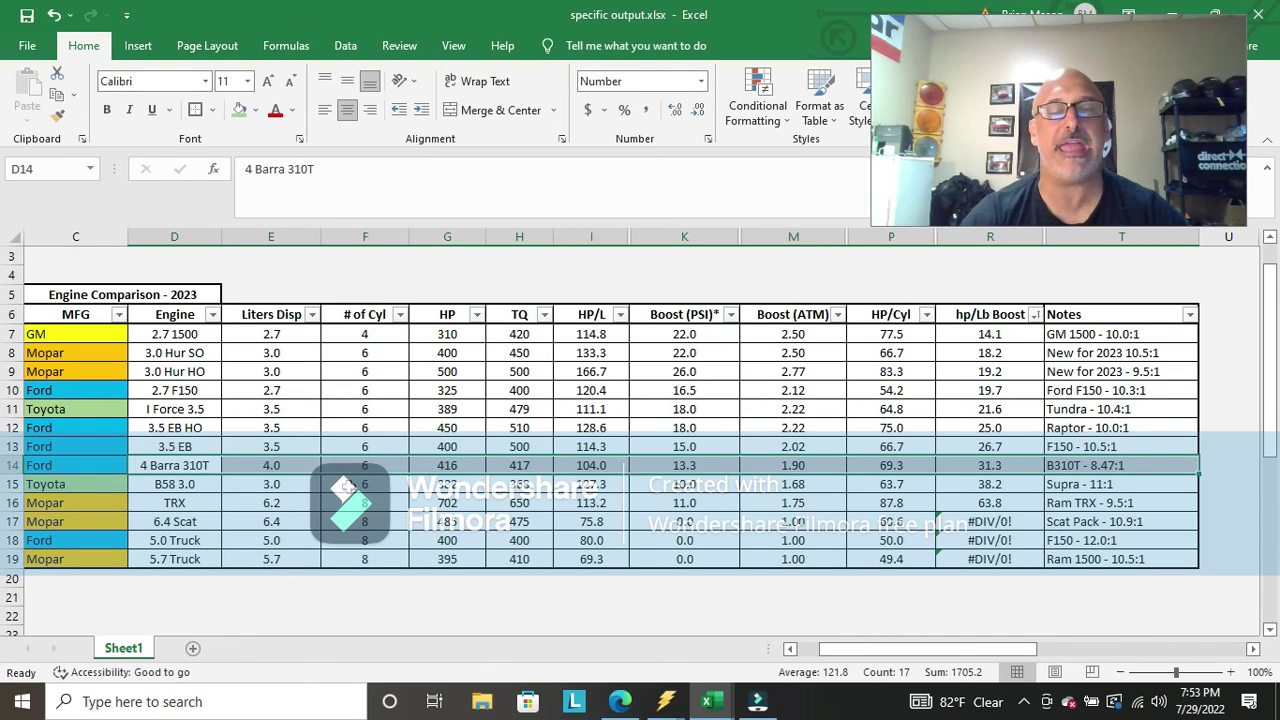
# Unhide the TQ/L column
pyautogui.moveTo(604, 237); pyautogui.dragTo(684, 237)
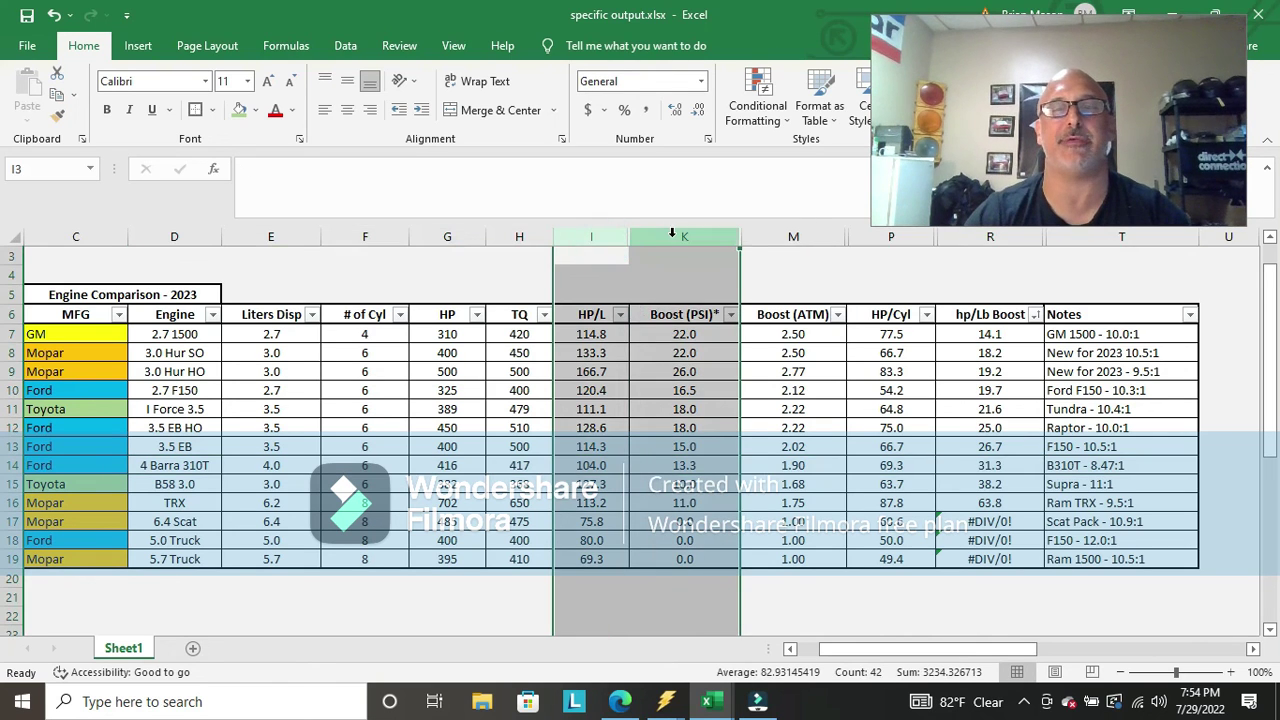
pyautogui.rightClick(681, 243)
pyautogui.click(722, 504)
pyautogui.click(910, 280)
# Unhide the HP NA and TQ/NA columns
pyautogui.moveTo(899, 238); pyautogui.dragTo(975, 238)
pyautogui.rightClick(975, 238)
pyautogui.click(1019, 494)
pyautogui.click(781, 580)
# Unhide the TQ/Cyl column further right in the sheet
pyautogui.press('Right')
pyautogui.press('Right')
pyautogui.press('Right')
pyautogui.press('Right')
pyautogui.press('Right')
pyautogui.press('Right')
pyautogui.press('Right')
pyautogui.moveTo(941, 237); pyautogui.dragTo(1022, 240)
pyautogui.rightClick(1022, 240)
pyautogui.click(1078, 511)
pyautogui.click(748, 268)
pyautogui.press('Right')
pyautogui.press('Right')
pyautogui.press('Right')
pyautogui.press('Right')
pyautogui.press('Left')
pyautogui.press('Left')
pyautogui.press('Left')
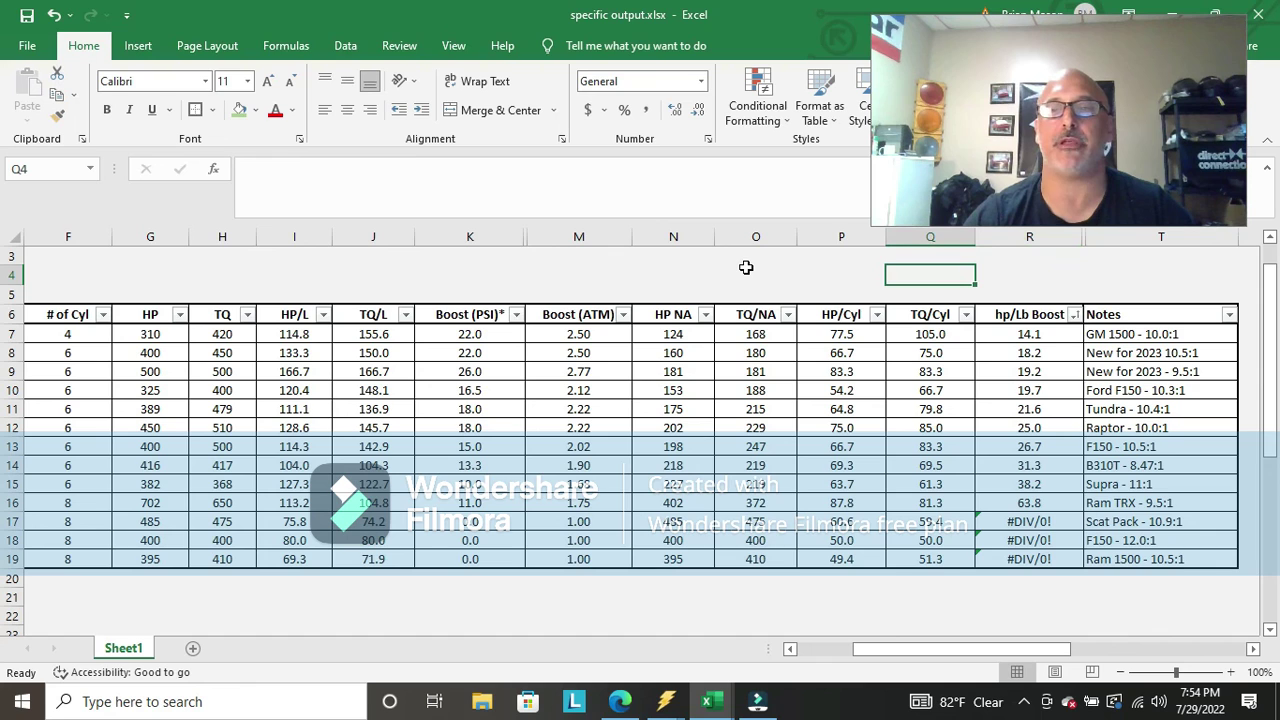
pyautogui.press('Left')
pyautogui.press('Left')
pyautogui.click(673, 335)
pyautogui.moveTo(673, 335); pyautogui.dragTo(748, 336)
pyautogui.click(673, 540)
pyautogui.press('Left')
pyautogui.press('Left')
pyautogui.press('Left')
pyautogui.press('Right')
pyautogui.press('Up')
pyautogui.press('Up')
pyautogui.press('Right')
pyautogui.press('Right')
pyautogui.press('Right')
pyautogui.press('Right')
pyautogui.press('Right')
pyautogui.press('Left')
pyautogui.press('Left')
pyautogui.press('Left')
pyautogui.press('Right')
pyautogui.press('Left')
pyautogui.press('Left')
pyautogui.press('Left')
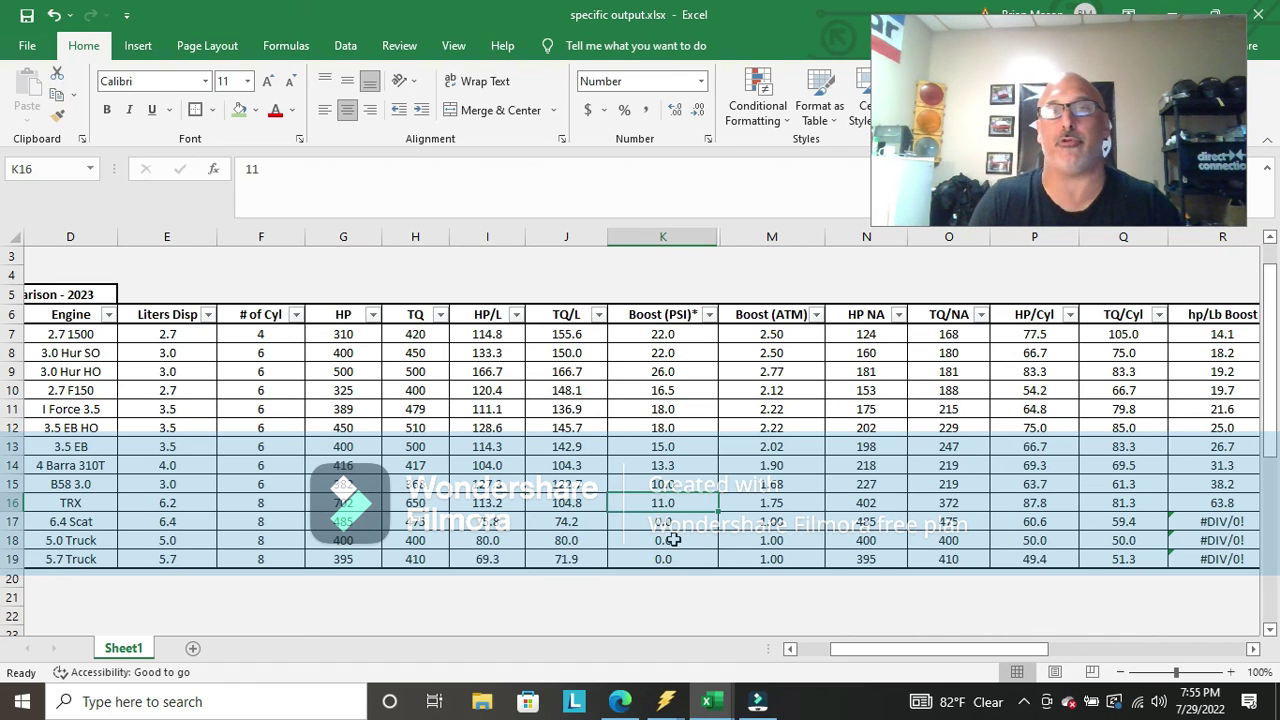